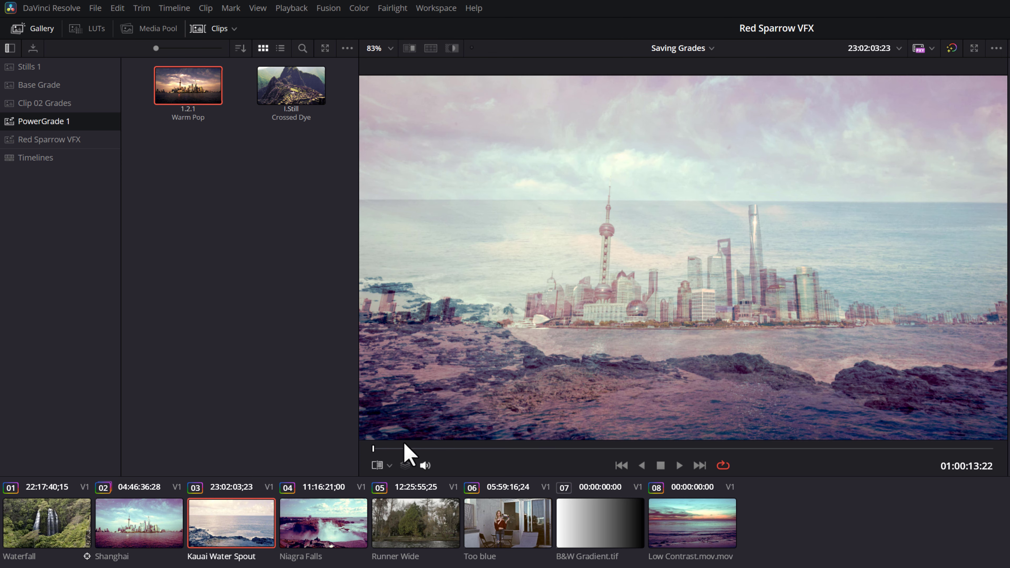
# Apply the Crossed Dye PowerGrade to the Kauai Water Spout clip at 01:00:15:12 with its transition unmixed
pyautogui.click(407, 468)
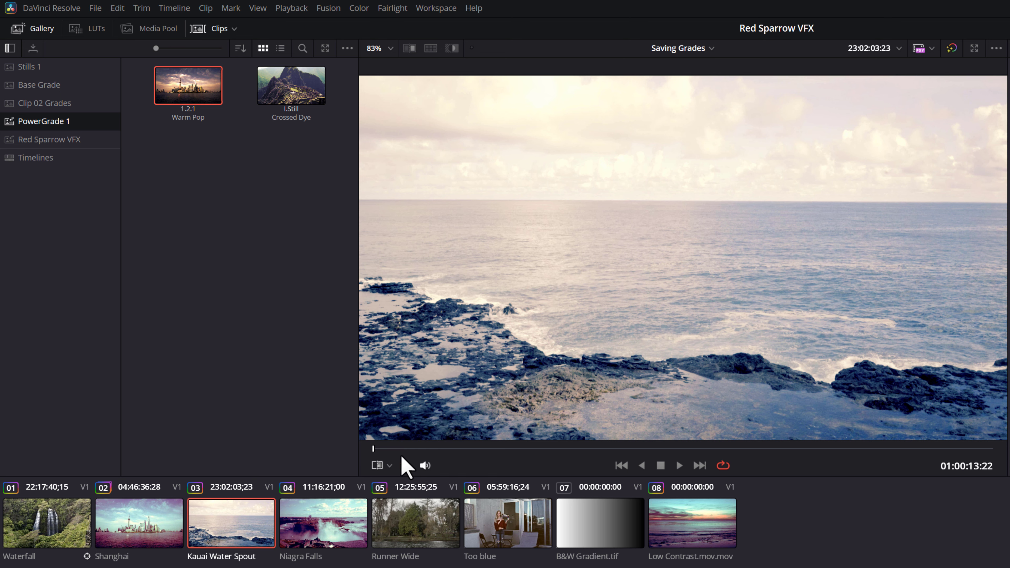
pyautogui.moveTo(374, 451); pyautogui.dragTo(507, 451)
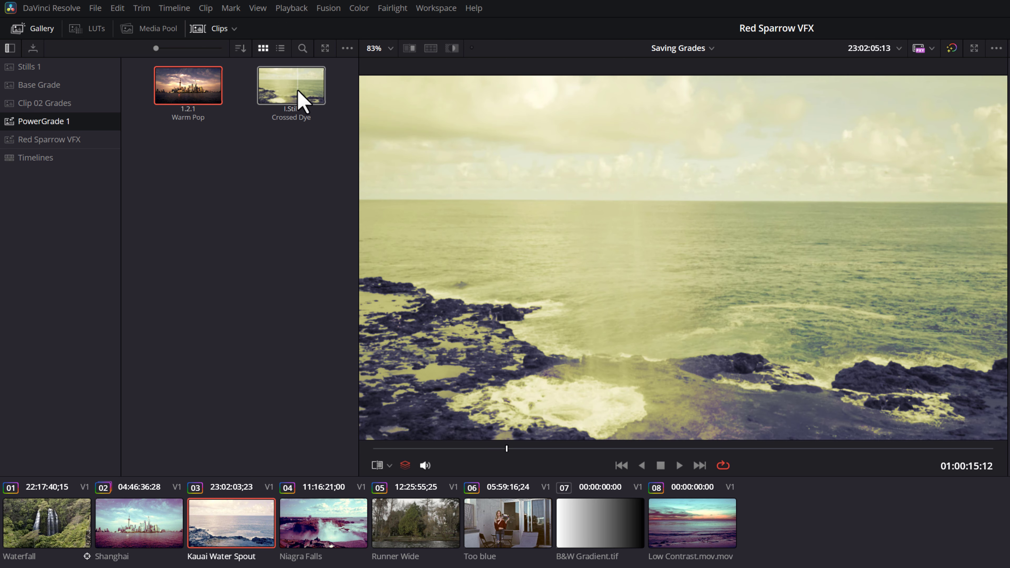
pyautogui.rightClick(295, 91)
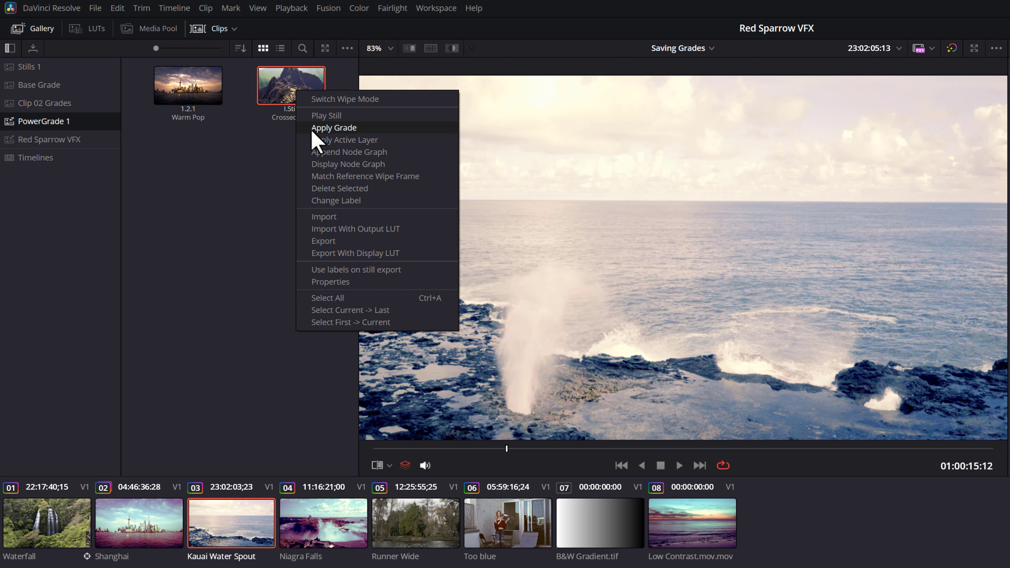
pyautogui.click(276, 138)
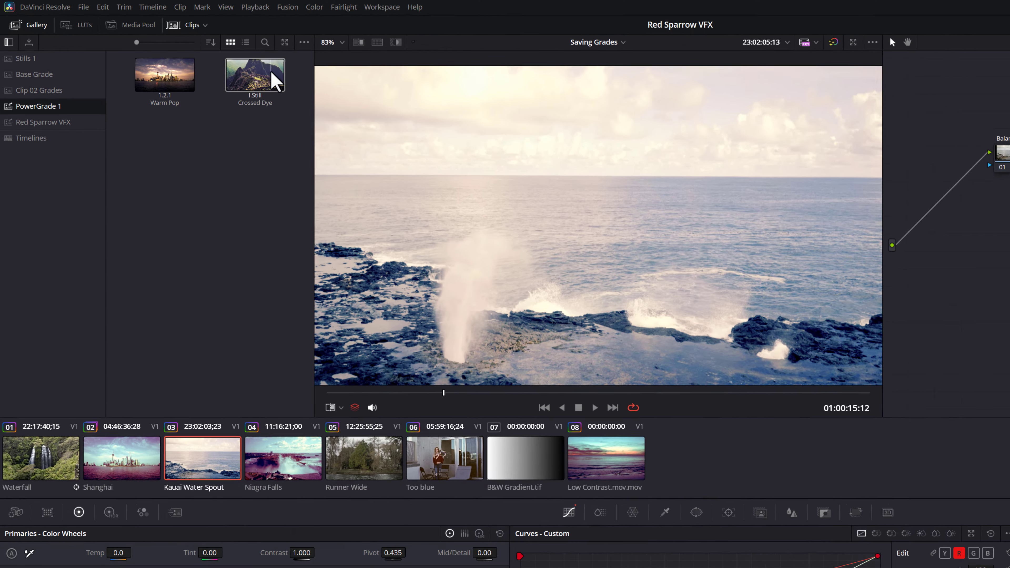
pyautogui.doubleClick(274, 80)
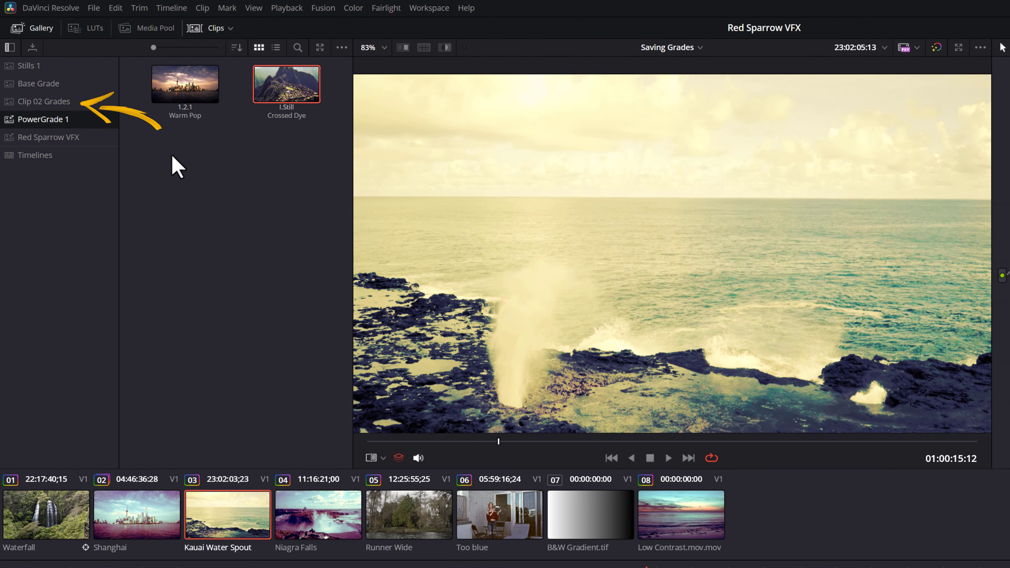
# Start exporting the Cross Process still from the Clip 02 Grades album into a new Desktop folder named Cross Process
pyautogui.click(75, 102)
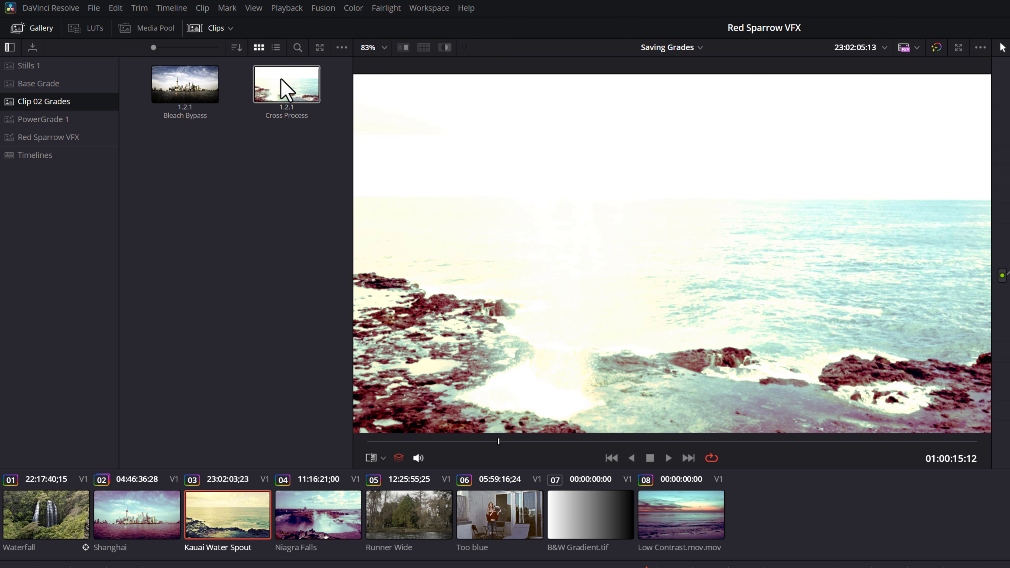
pyautogui.rightClick(281, 81)
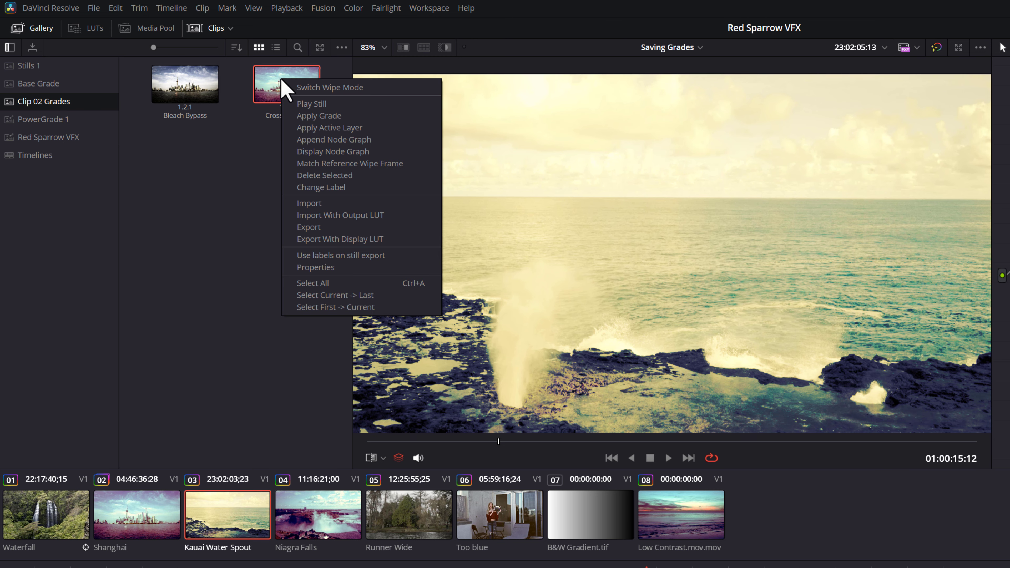
pyautogui.click(308, 227)
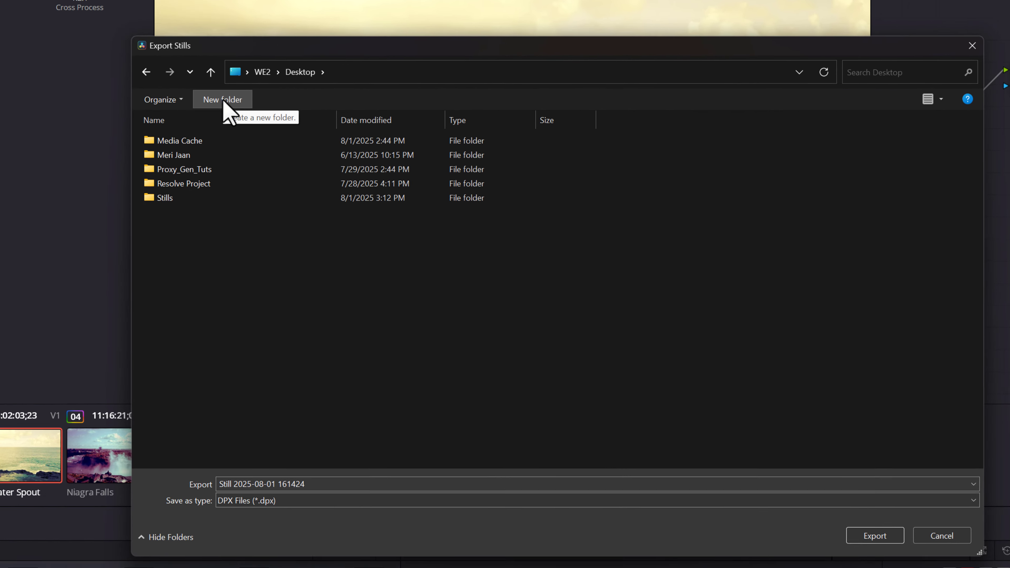
pyautogui.click(223, 100)
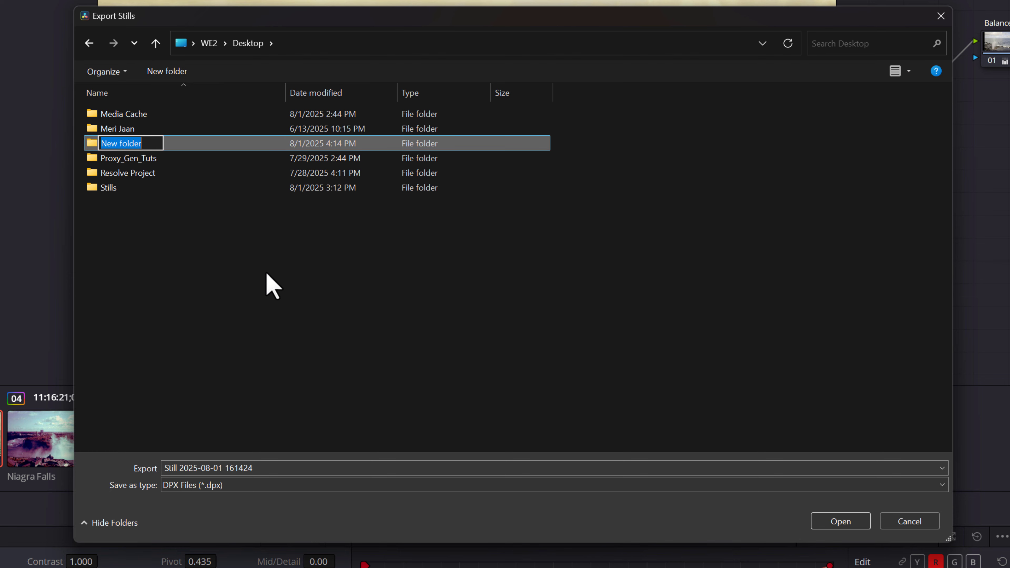
pyautogui.write('Cross Process')
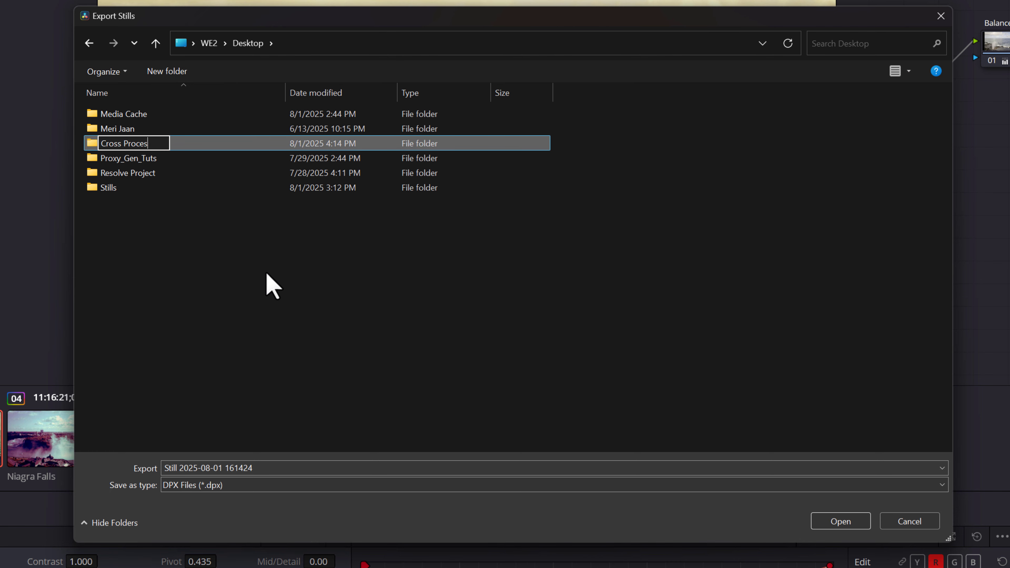
pyautogui.press('Return')
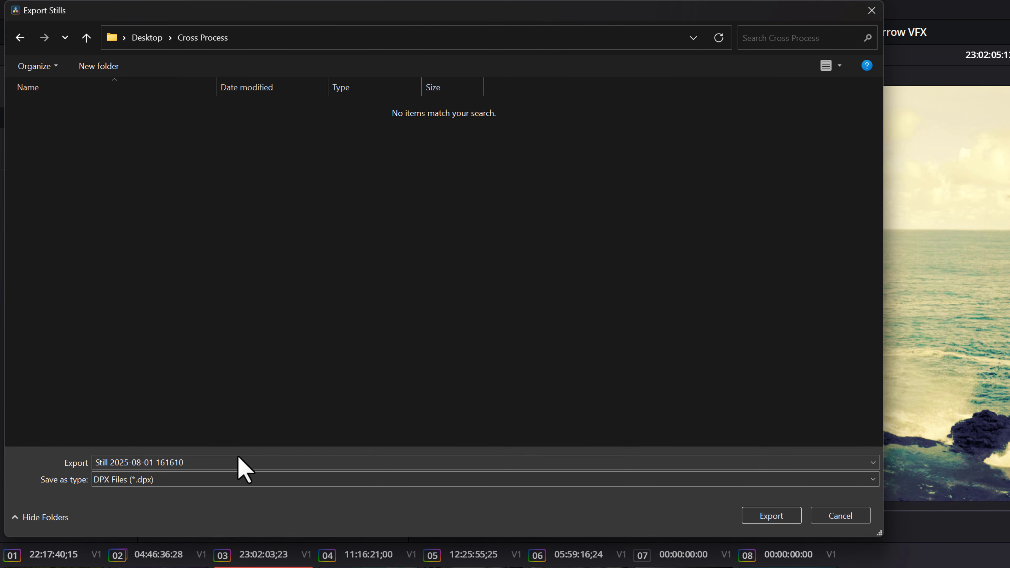
# Name the still Cross Process and export it as a DPX file
pyautogui.click(222, 463)
pyautogui.write('Cross Pro')
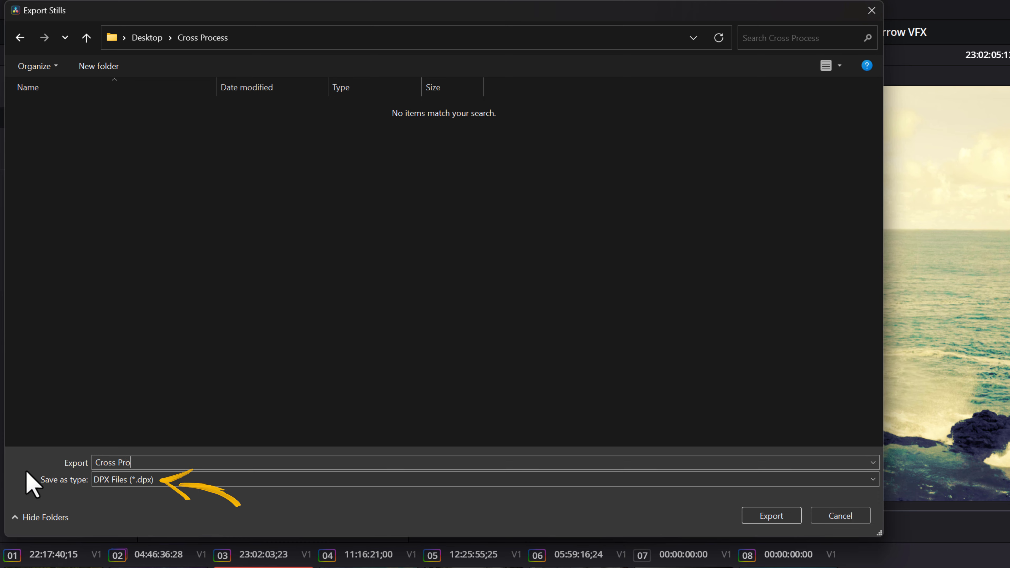
pyautogui.write('cess')
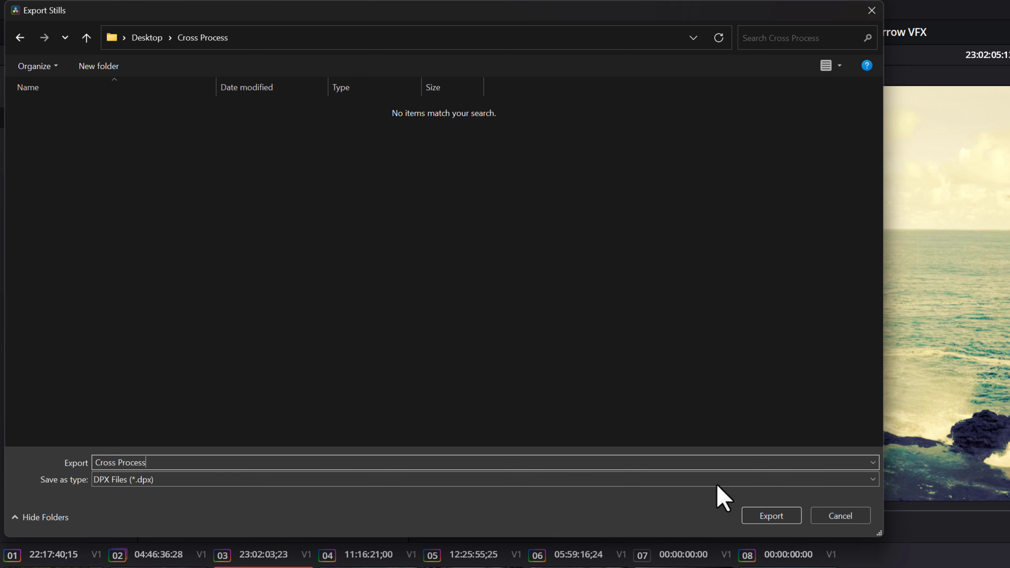
pyautogui.click(769, 515)
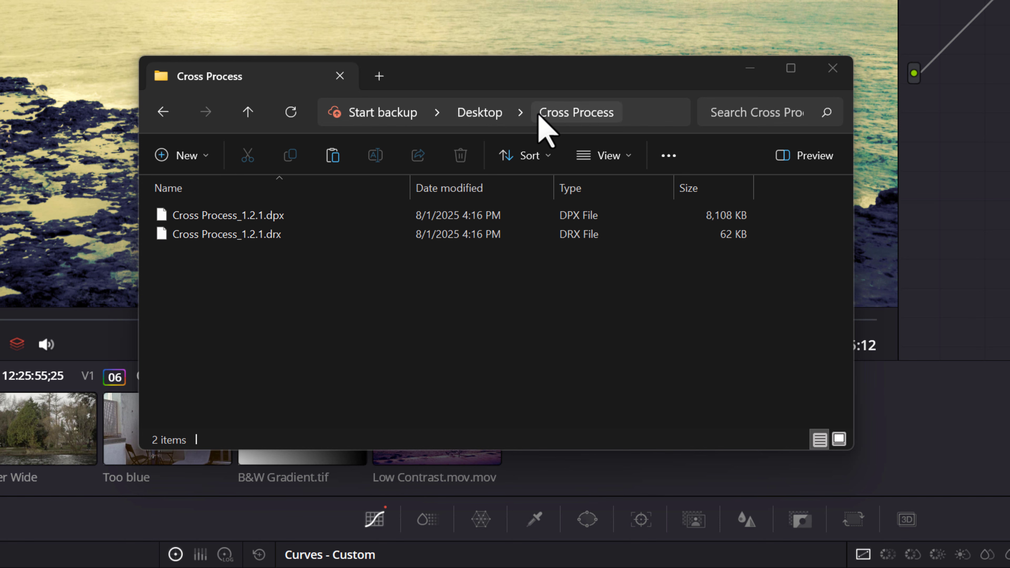
# Check the exported still files in the Desktop's Cross Process folder and close the file window
pyautogui.click(477, 113)
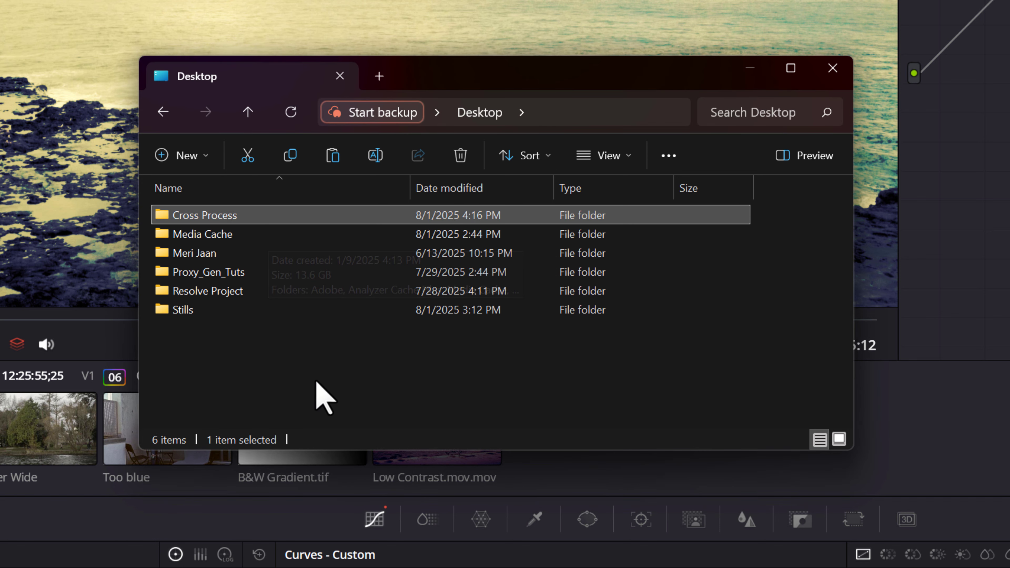
pyautogui.doubleClick(167, 217)
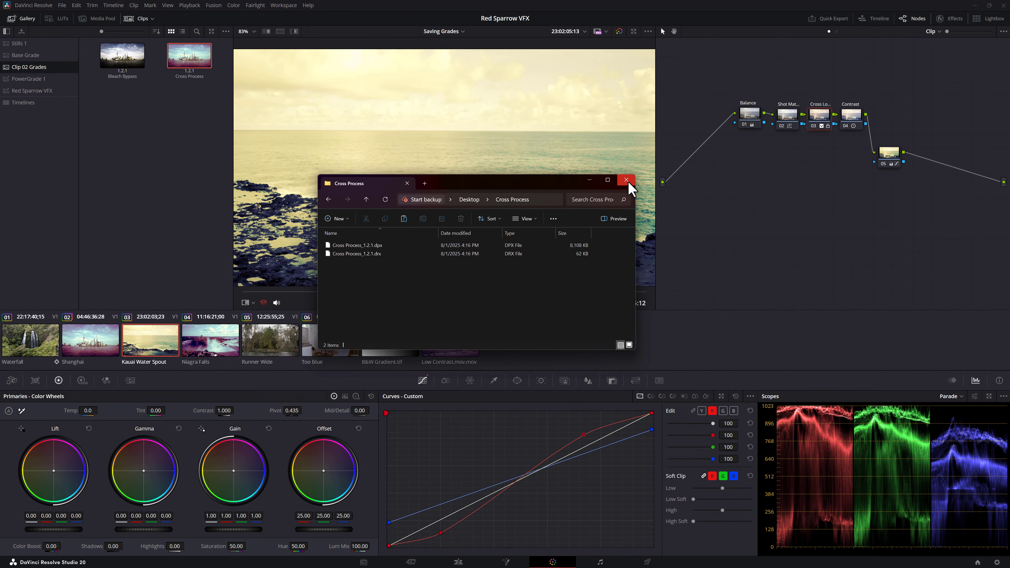
pyautogui.click(628, 182)
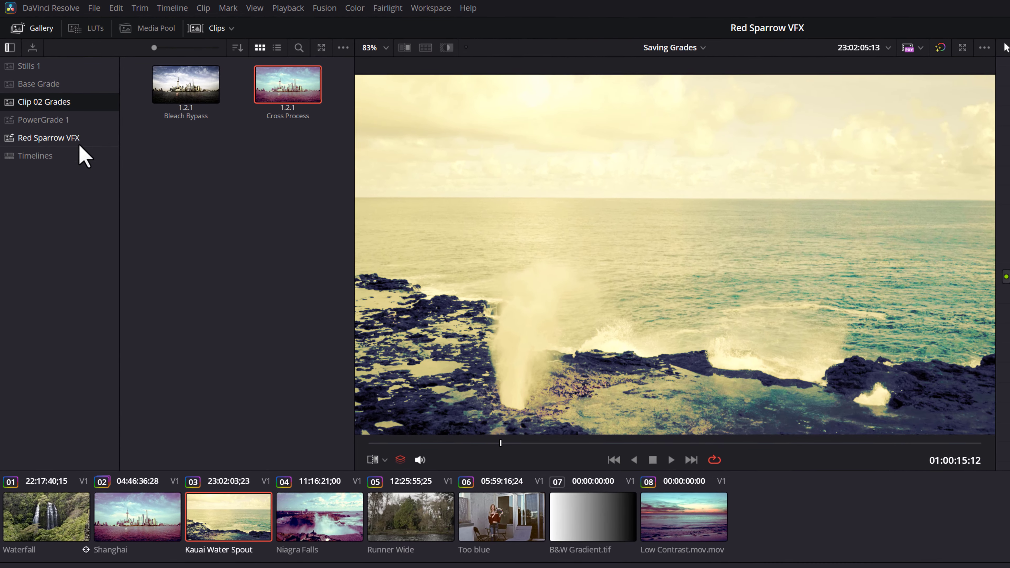
# Import the still Bleach_1.6.1.dpx from the Desktop's Stills folder into the PowerGrade 1 album
pyautogui.click(53, 95)
pyautogui.rightClick(202, 218)
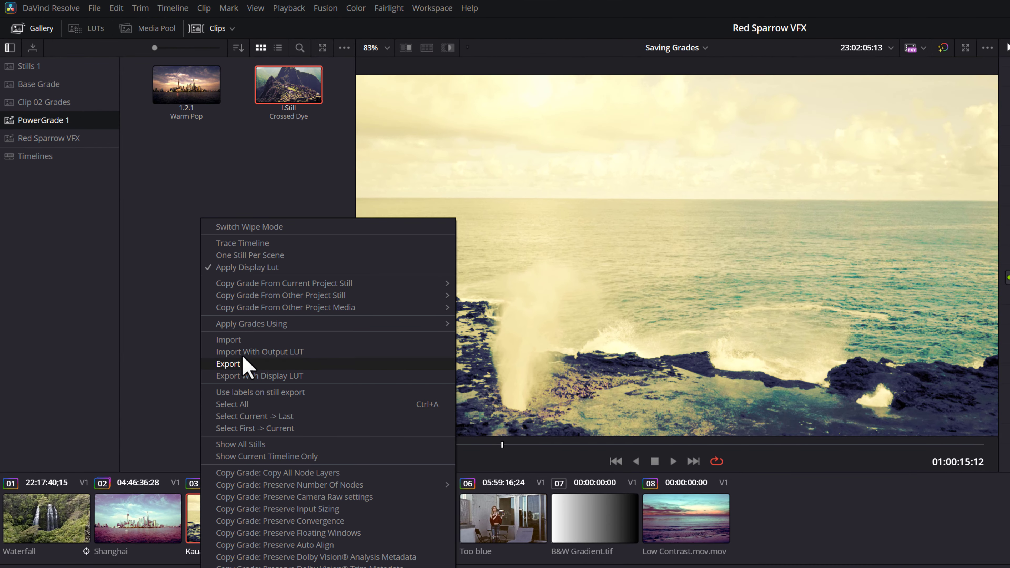
pyautogui.click(235, 340)
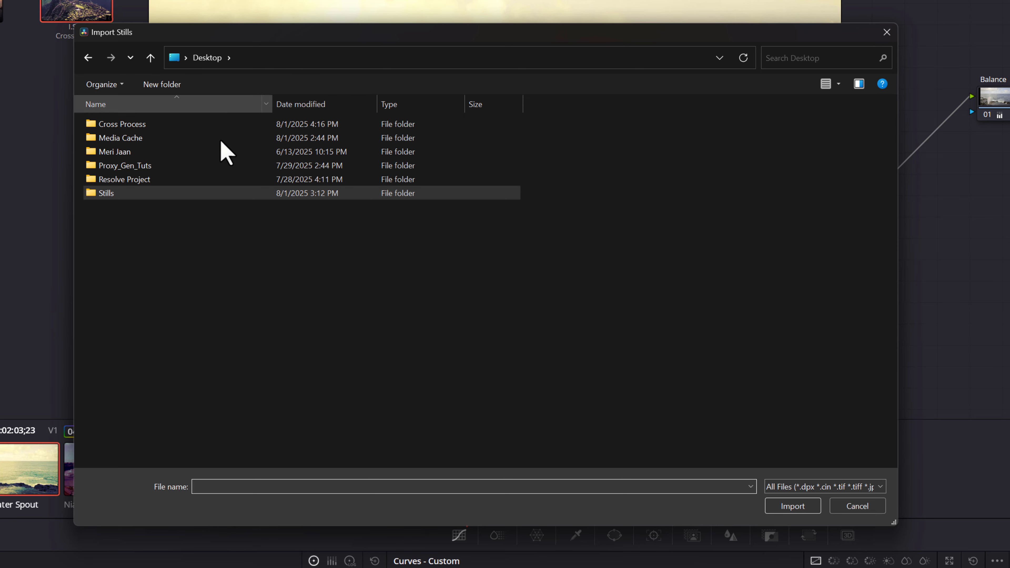
pyautogui.doubleClick(91, 194)
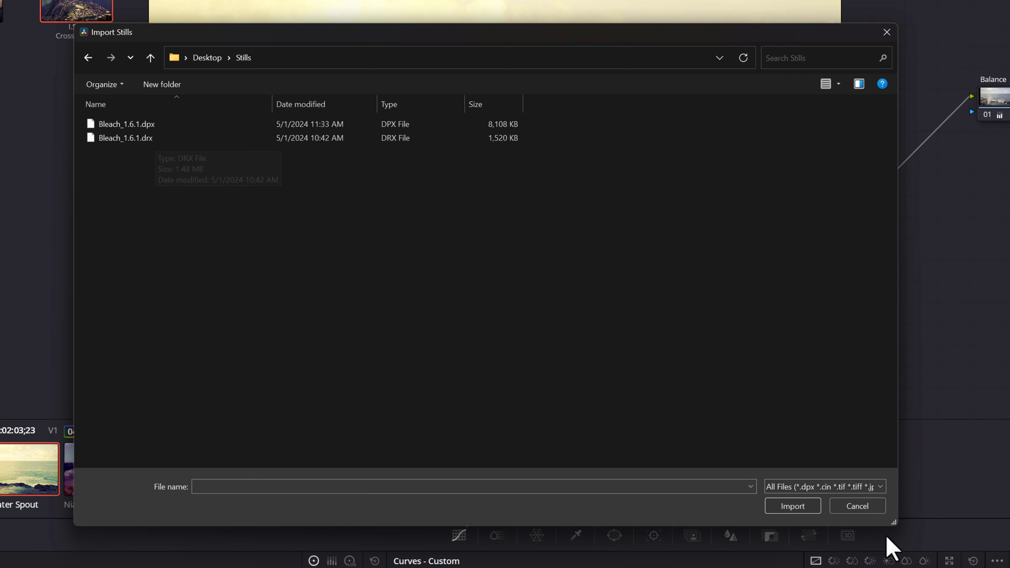
pyautogui.moveTo(894, 525); pyautogui.dragTo(553, 383)
pyautogui.moveTo(278, 44); pyautogui.dragTo(440, 86)
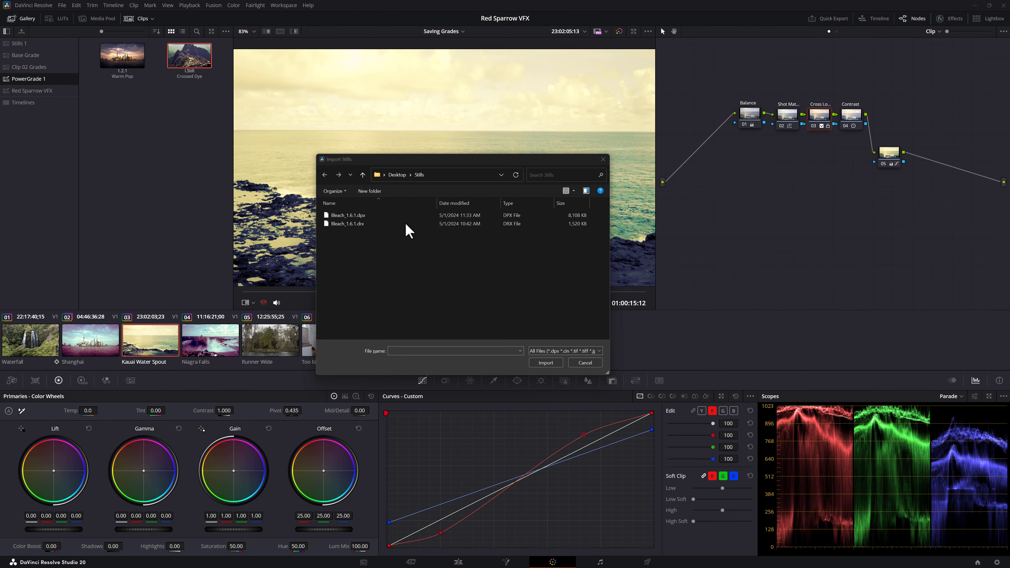
pyautogui.click(364, 216)
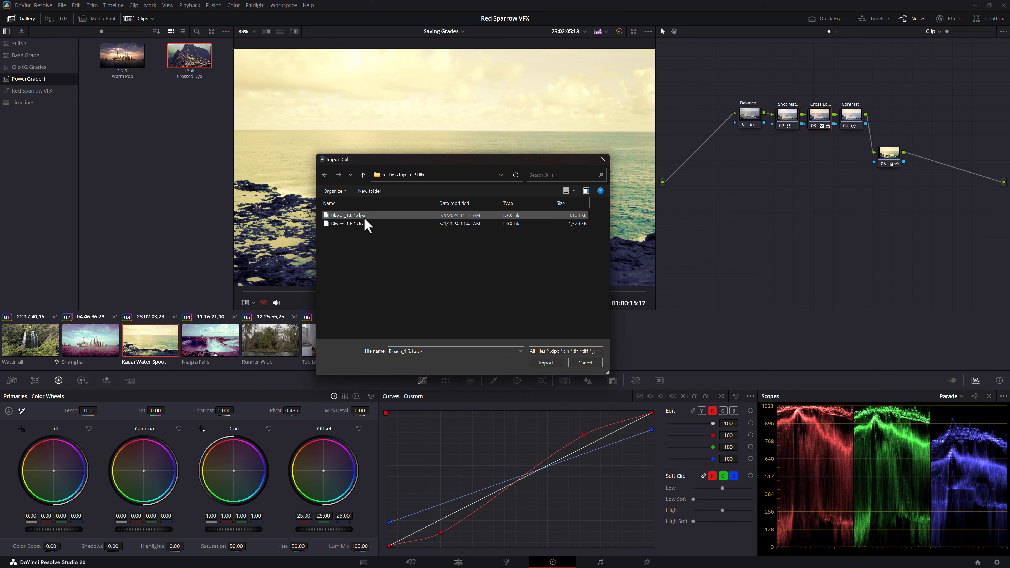
pyautogui.click(548, 365)
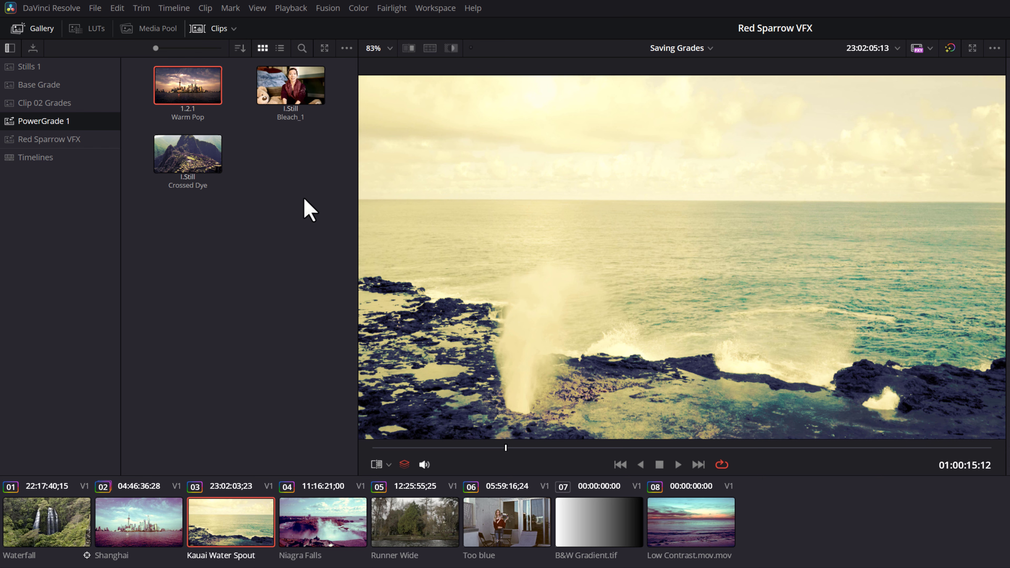
# Examine the node graph stored in the imported Bleach_1 still and close it
pyautogui.rightClick(290, 93)
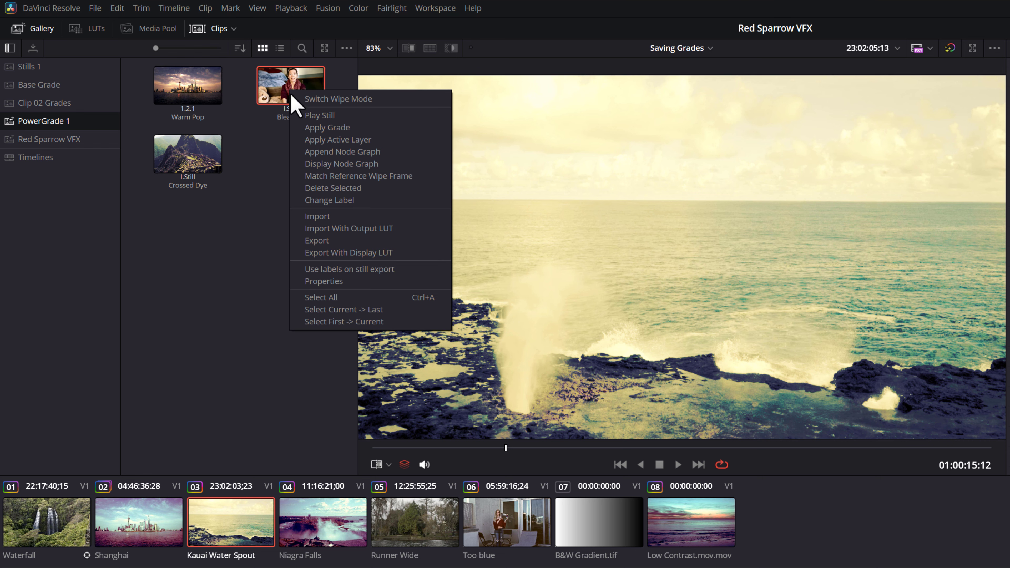
pyautogui.click(338, 164)
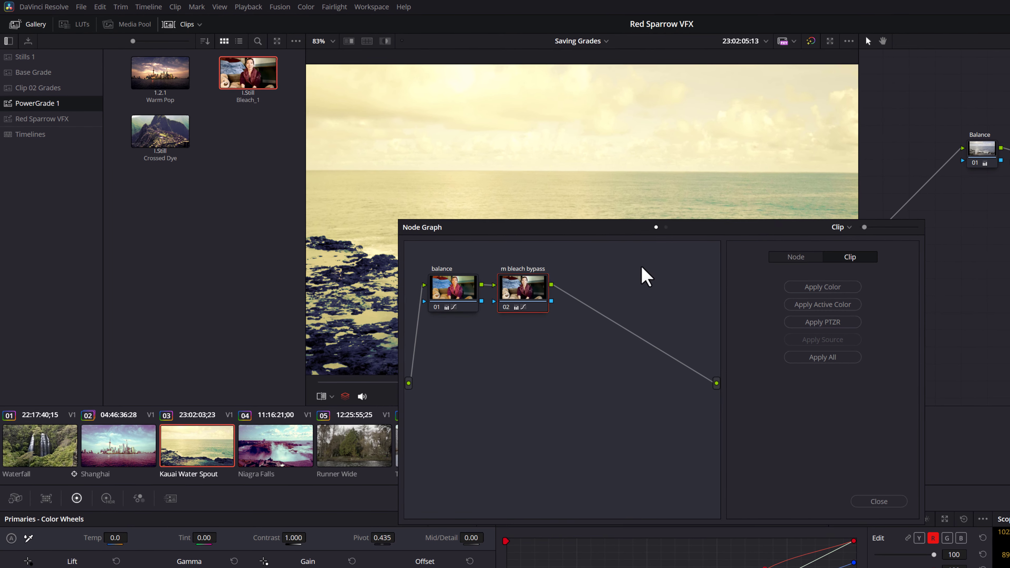
pyautogui.moveTo(617, 231); pyautogui.dragTo(599, 223)
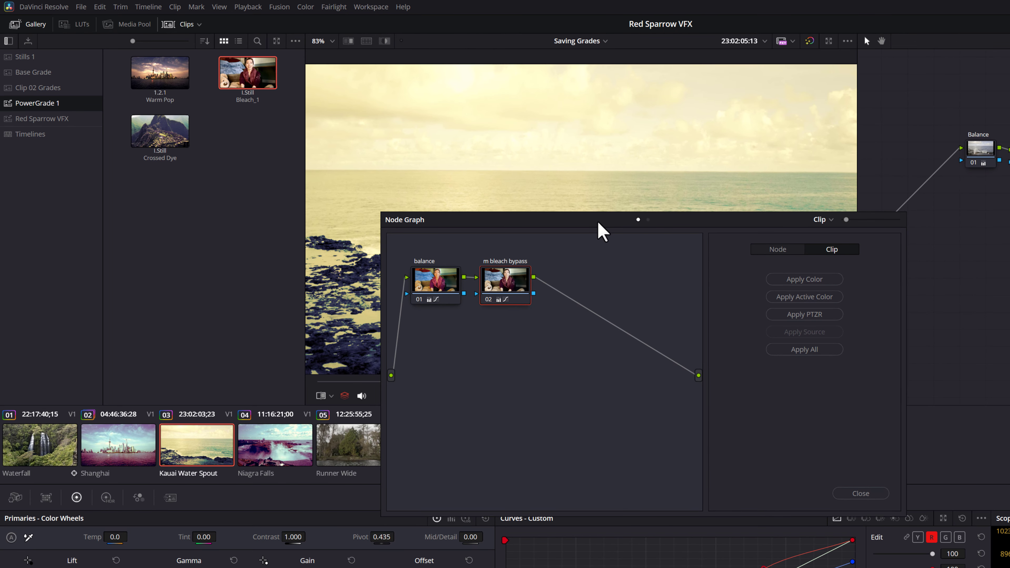
pyautogui.click(857, 493)
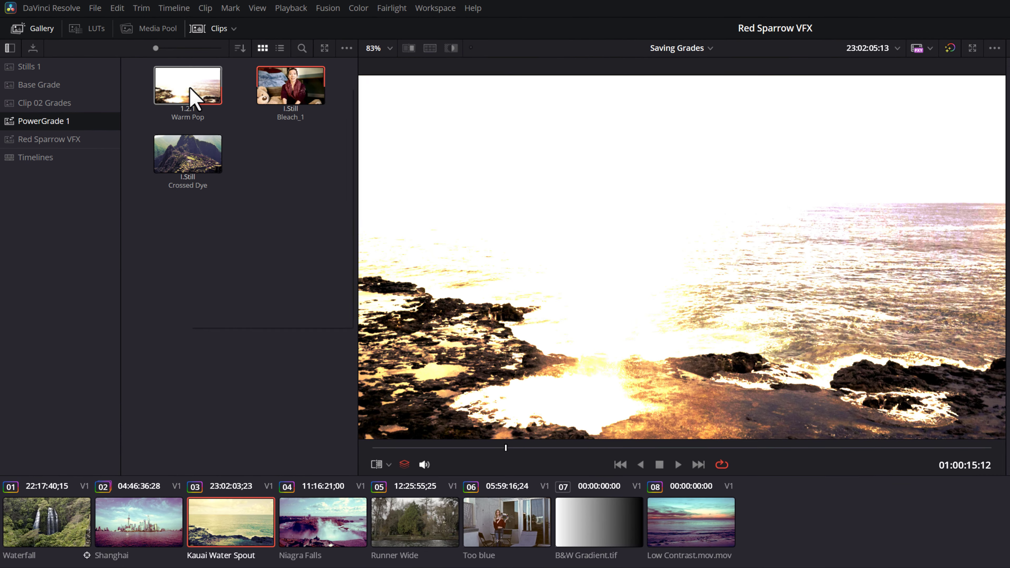
pyautogui.rightClick(190, 88)
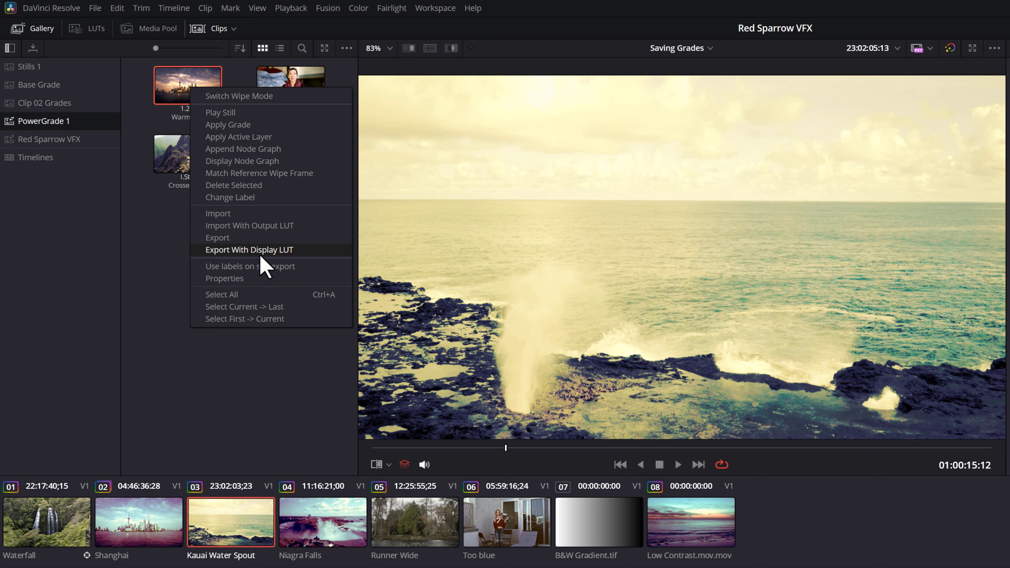
pyautogui.click(196, 373)
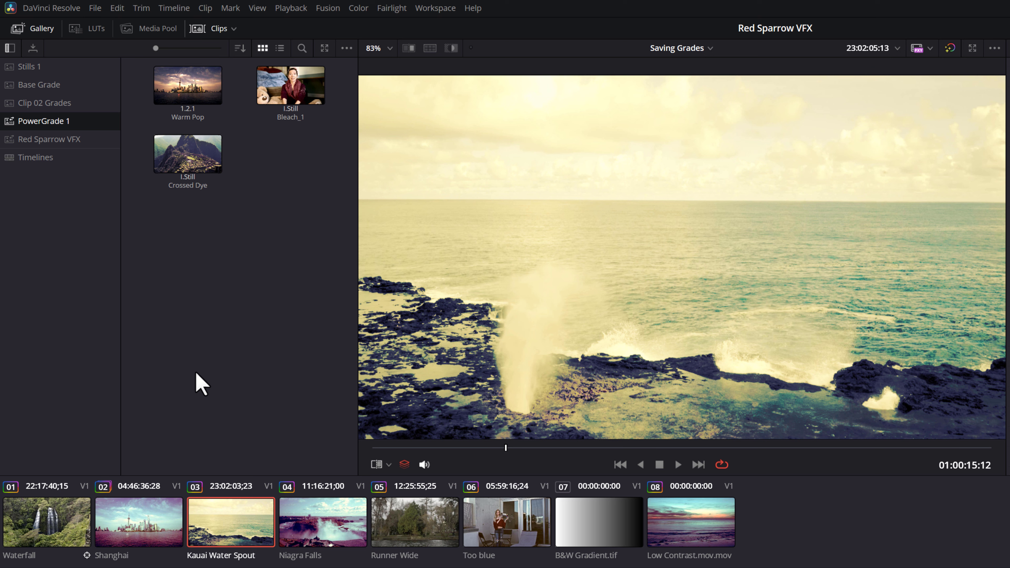
pyautogui.rightClick(597, 225)
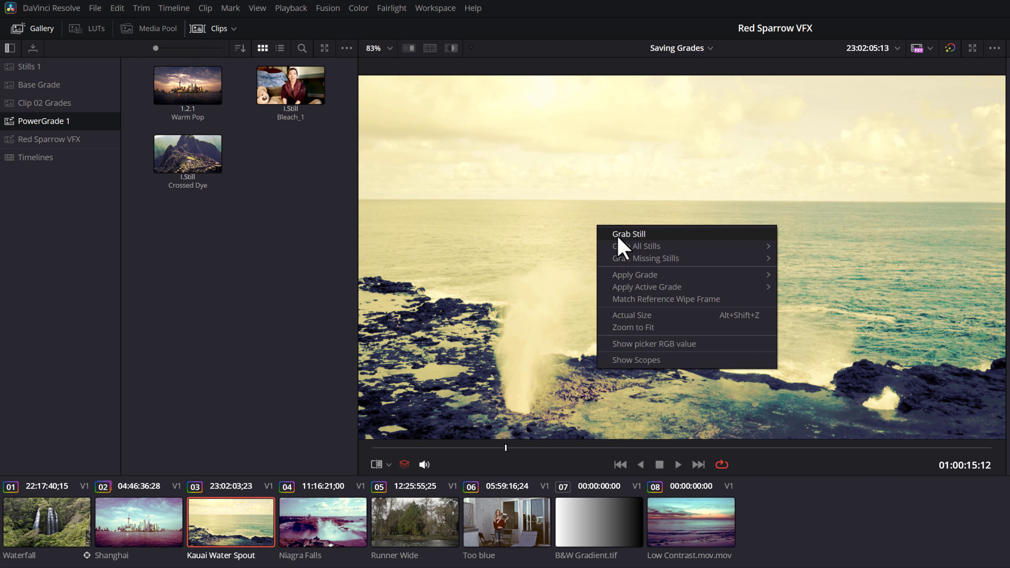
pyautogui.moveTo(641, 247)
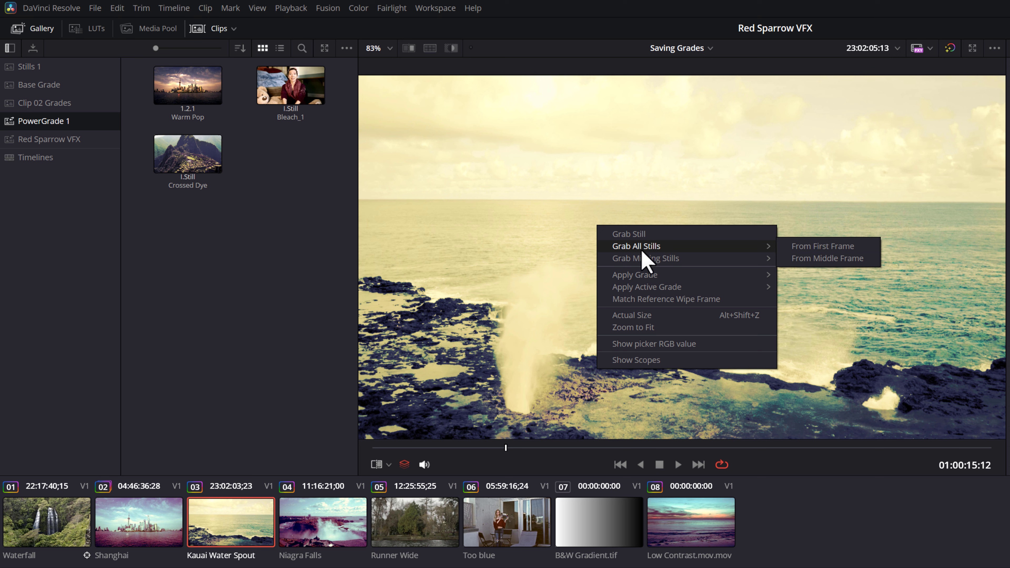
pyautogui.click(215, 392)
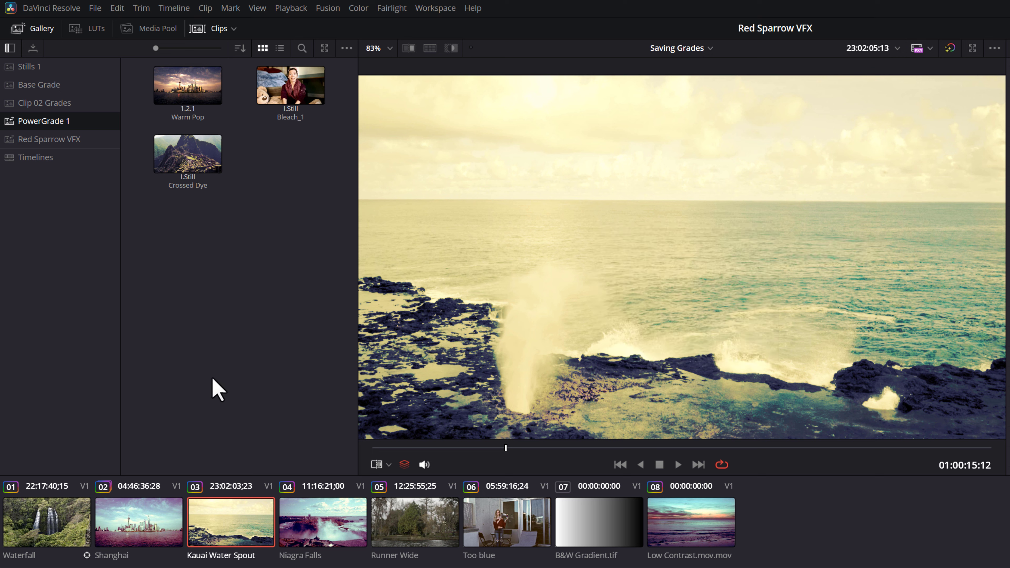
# Select the Shanghai clip and enable One Still Per Scene for the Clip 02 Grades album, then check the option is ticked
pyautogui.click(142, 517)
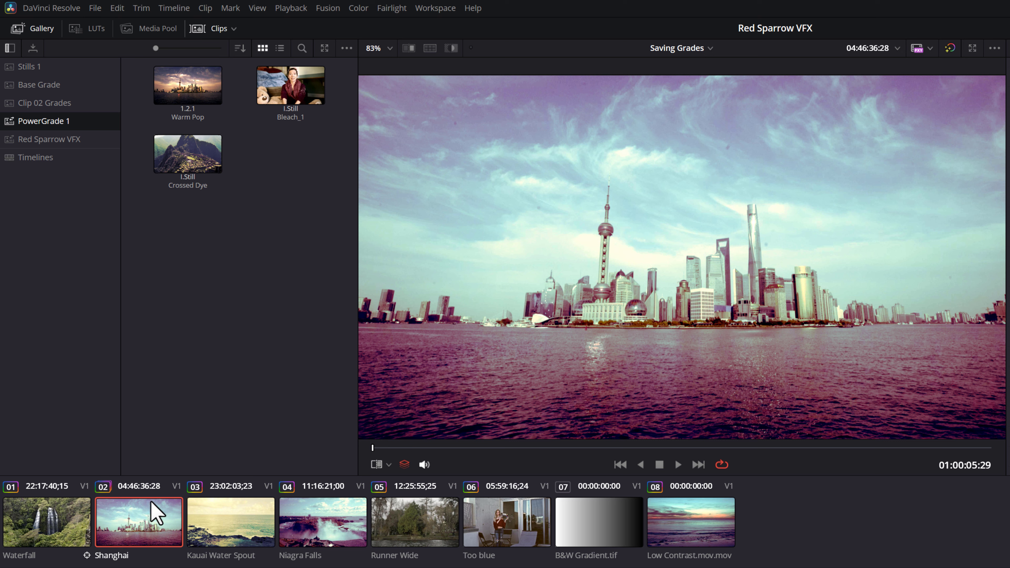
pyautogui.click(88, 105)
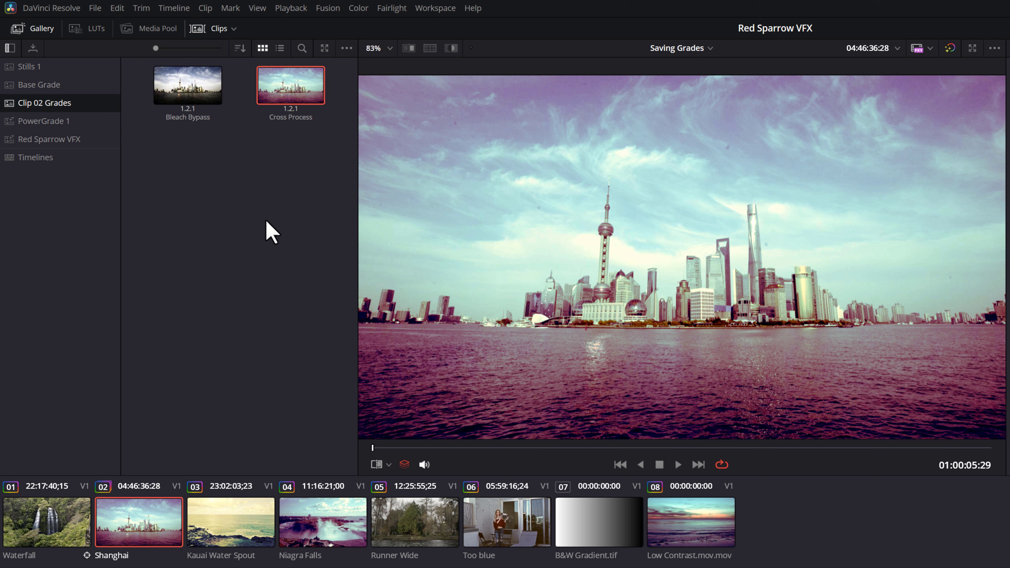
pyautogui.rightClick(228, 194)
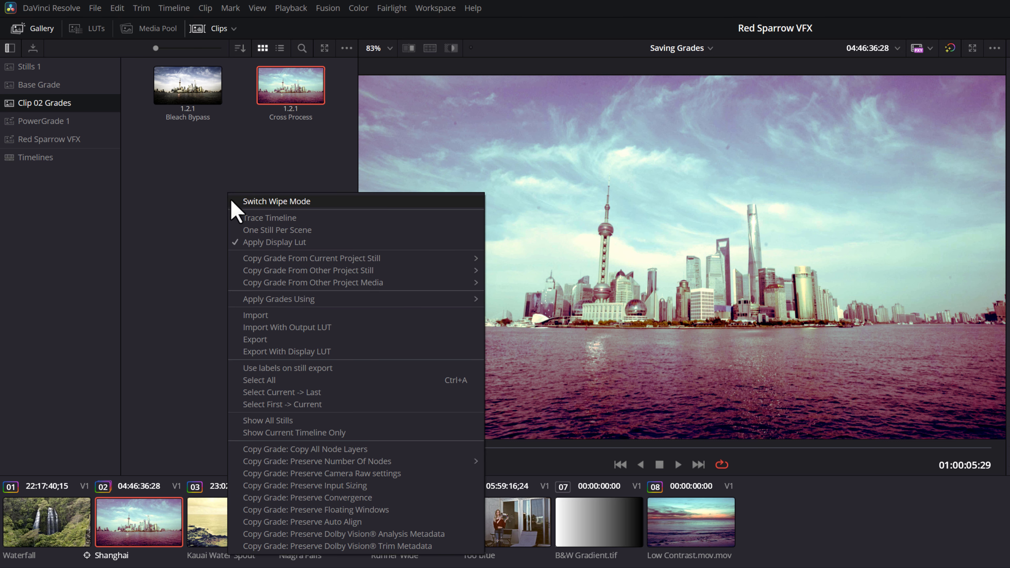
pyautogui.click(284, 232)
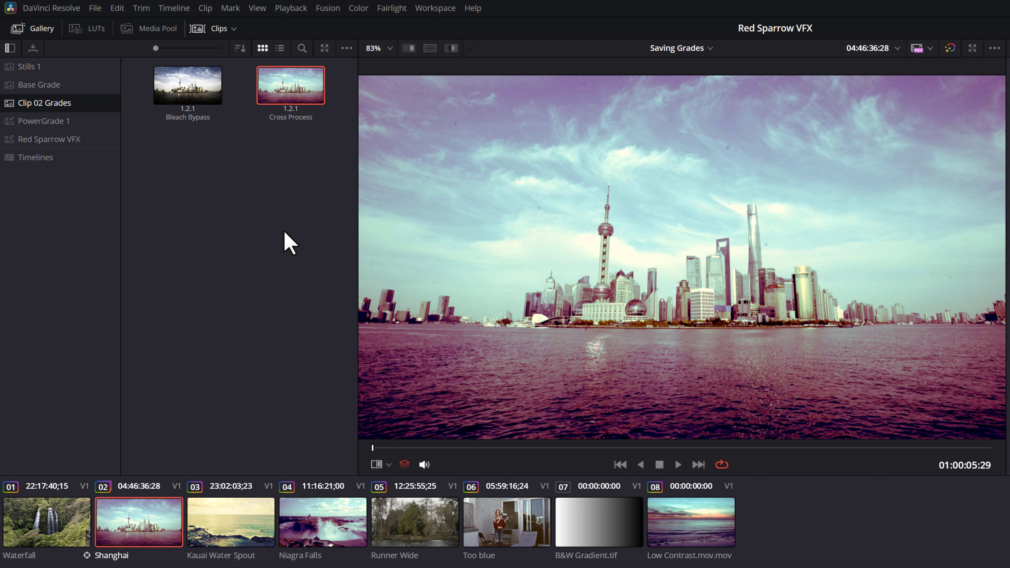
pyautogui.rightClick(249, 204)
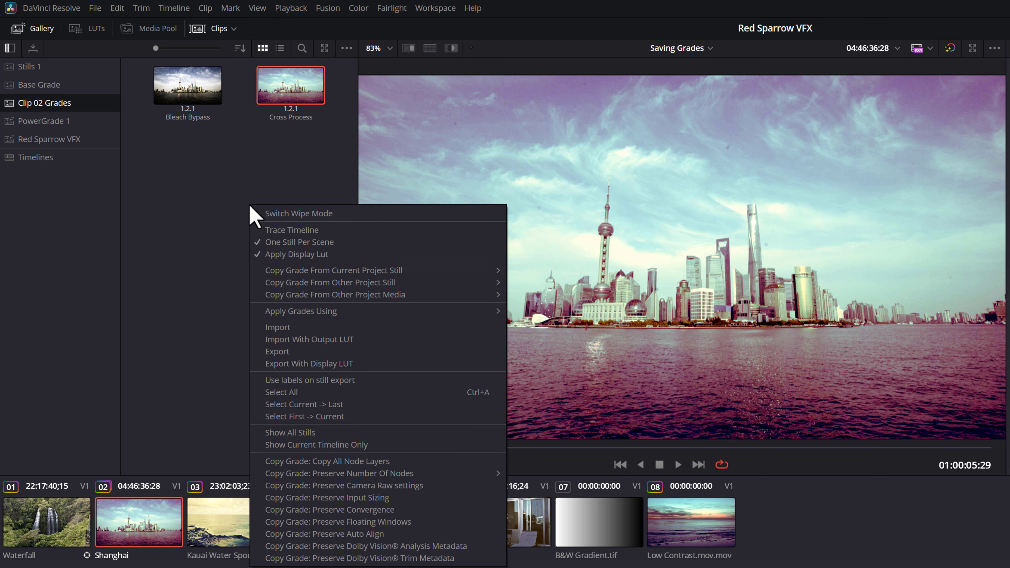
pyautogui.click(124, 113)
# Enable One Still Per Scene for the Stills 1 album
pyautogui.click(51, 69)
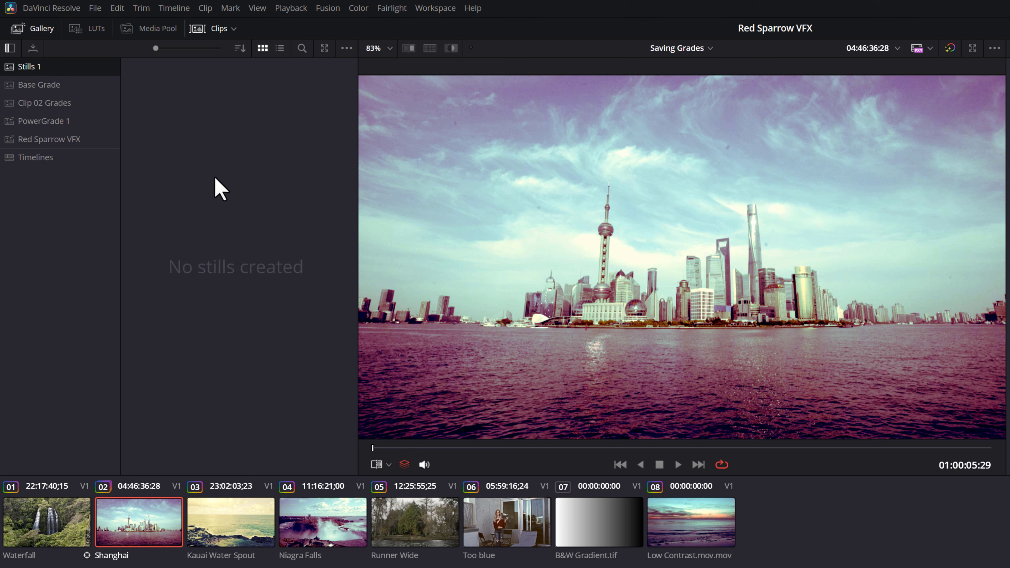
pyautogui.rightClick(180, 145)
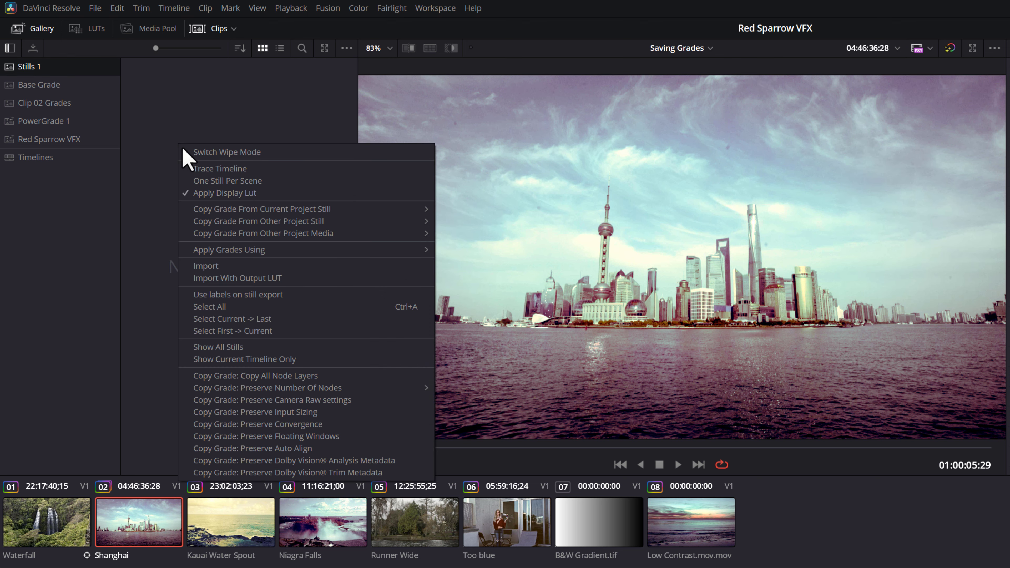
pyautogui.click(233, 182)
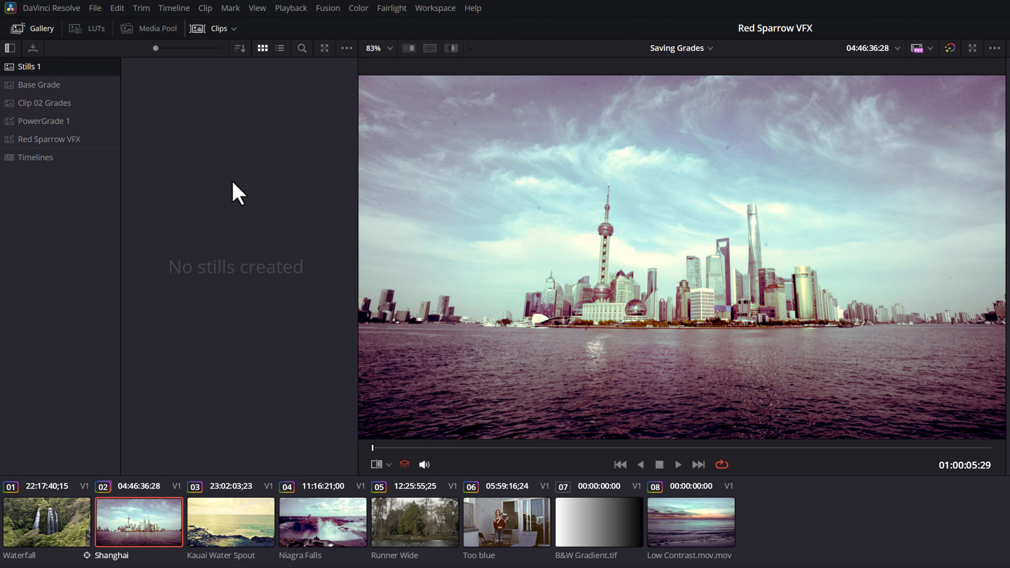
# Grab a still of the Niagra Falls clip into the Stills 1 album
pyautogui.click(316, 526)
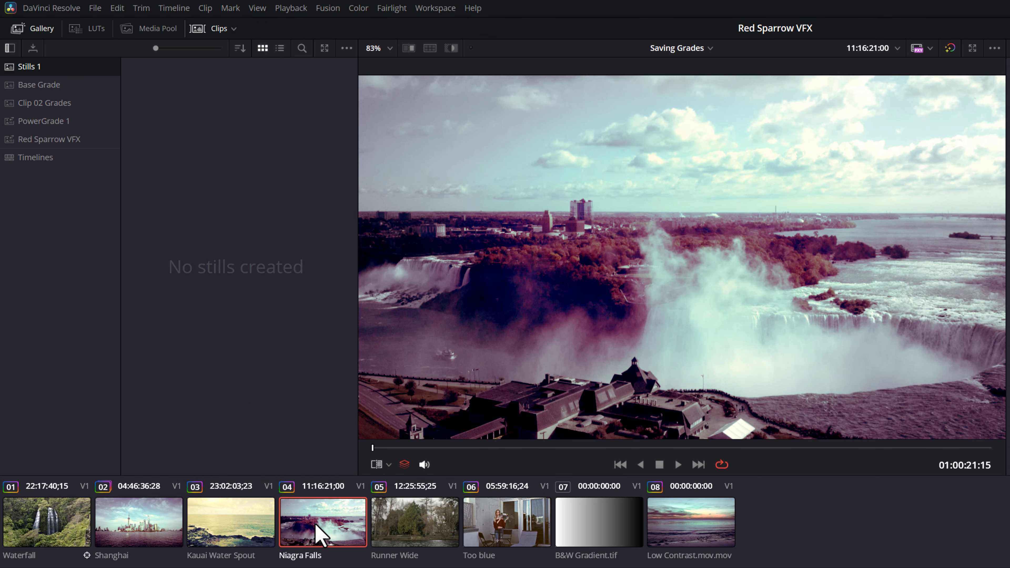
pyautogui.rightClick(534, 225)
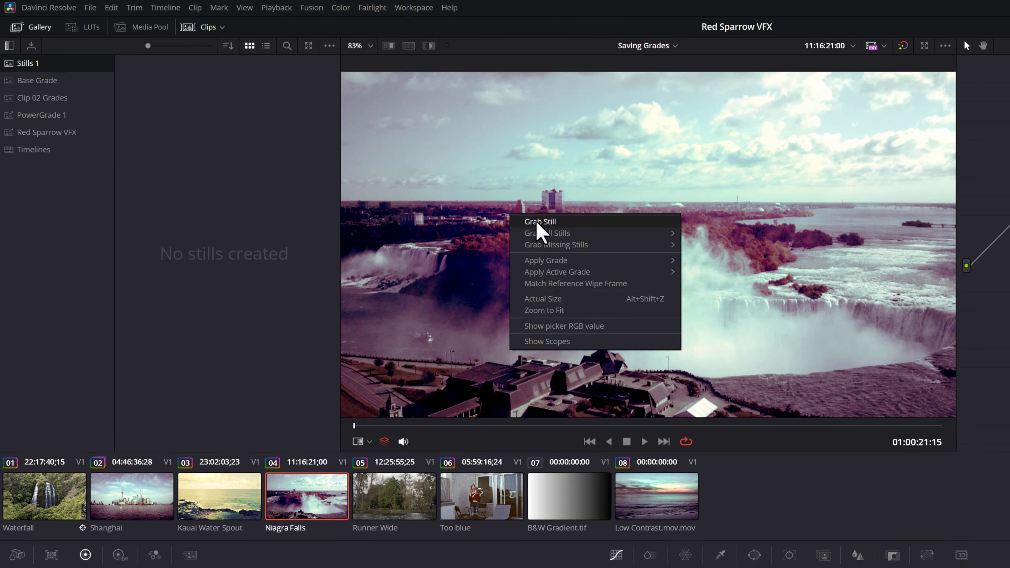
pyautogui.click(537, 224)
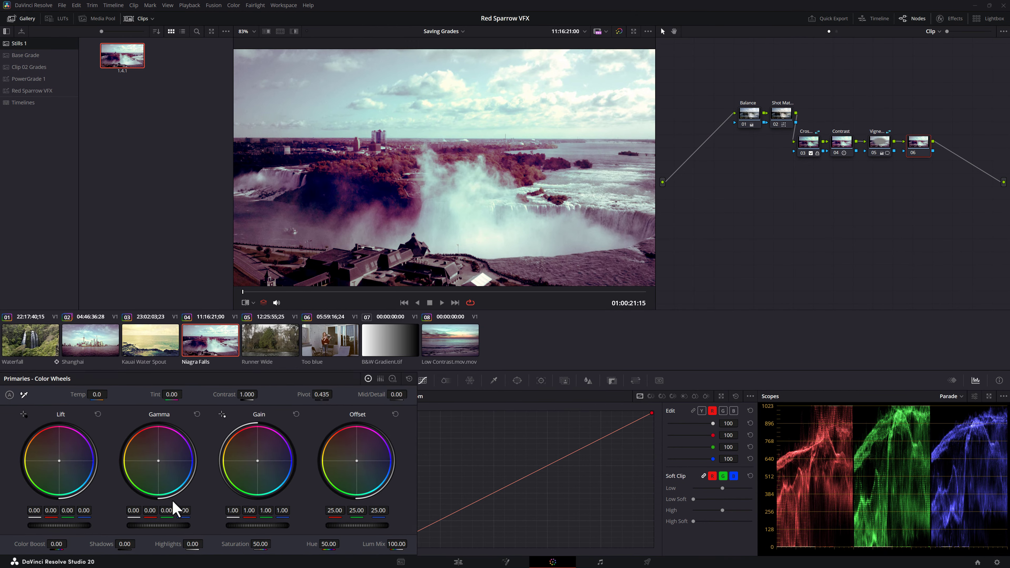
# Desaturate the Niagra Falls clip fully to black and white and grab a new still of it into Stills 1
pyautogui.moveTo(263, 544); pyautogui.dragTo(250, 543)
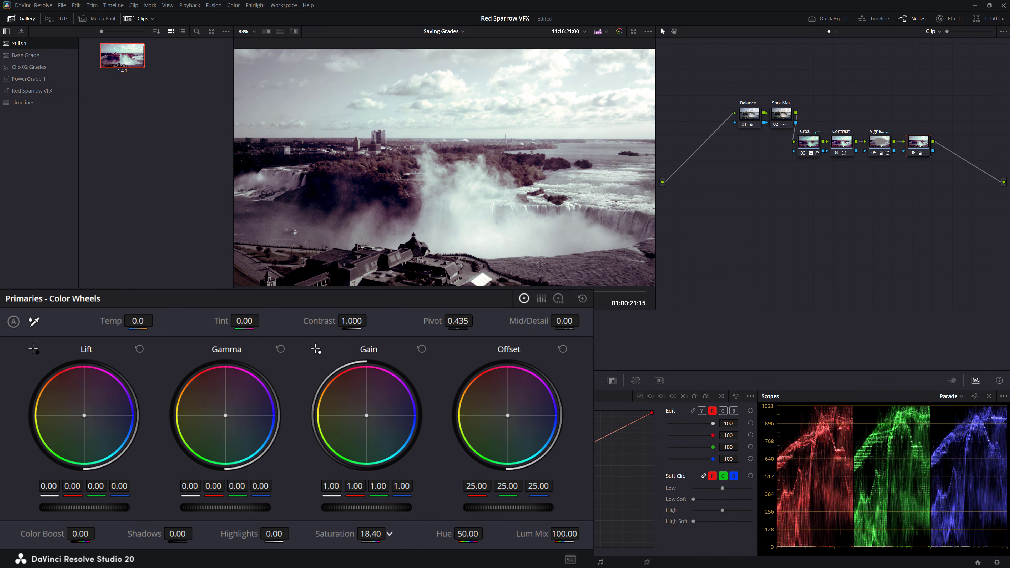
pyautogui.moveTo(370, 534); pyautogui.dragTo(363, 534)
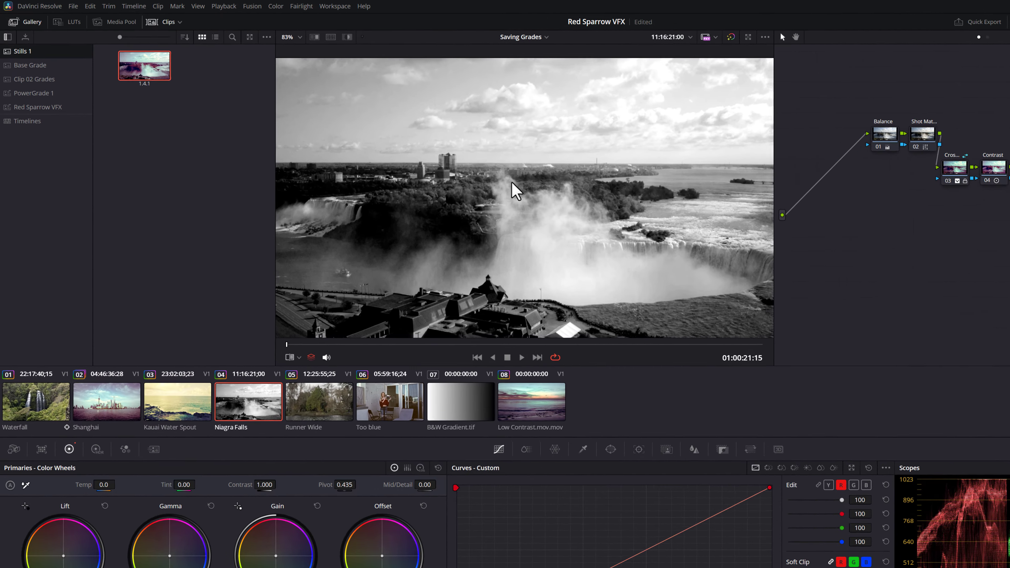
pyautogui.rightClick(510, 181)
pyautogui.click(535, 188)
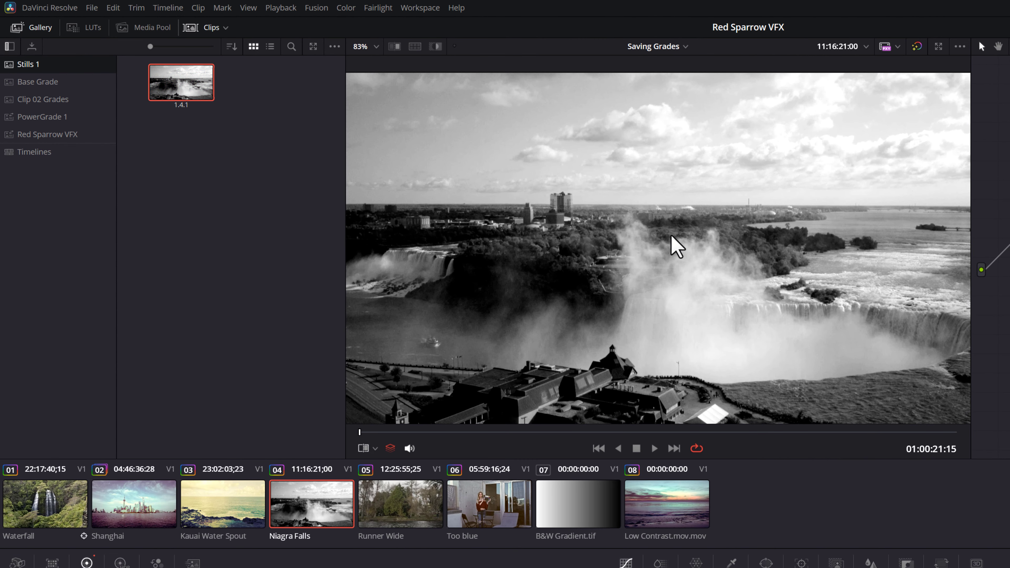